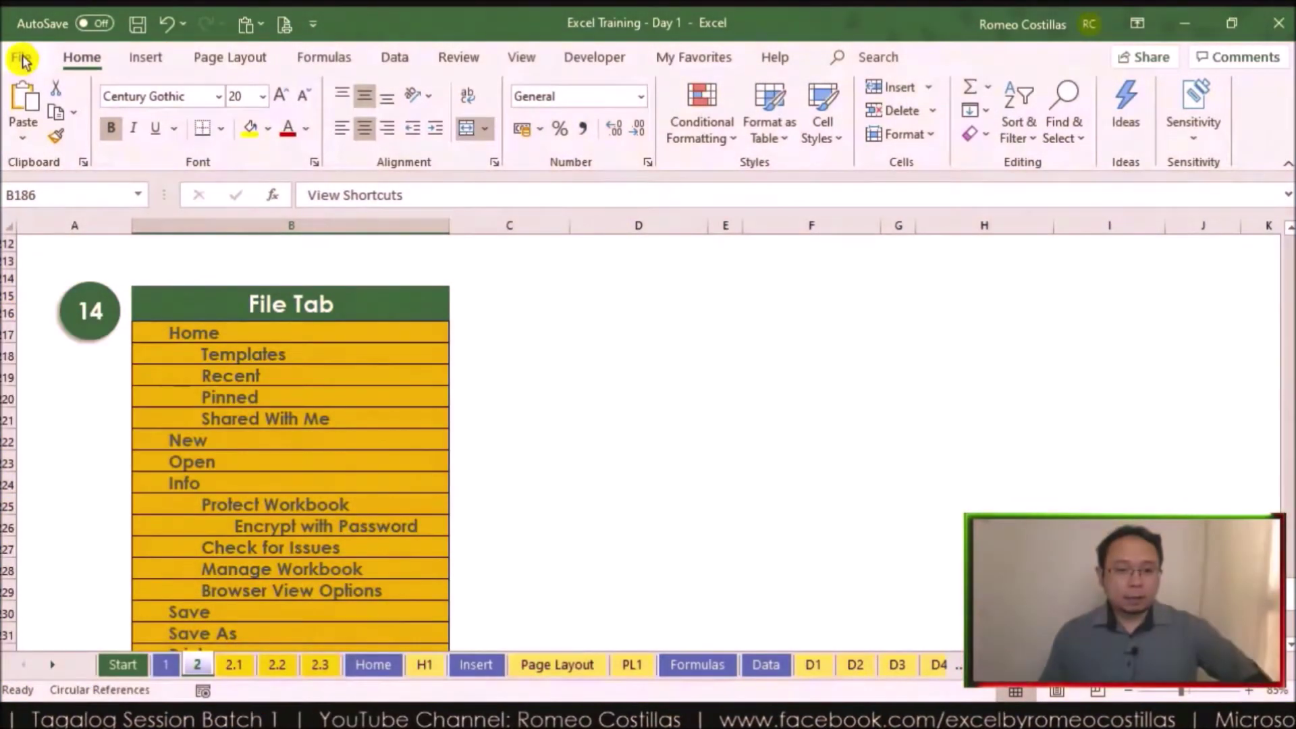
Step: Open the File backstage to the Home page with templates and recent workbooks
click(23, 61)
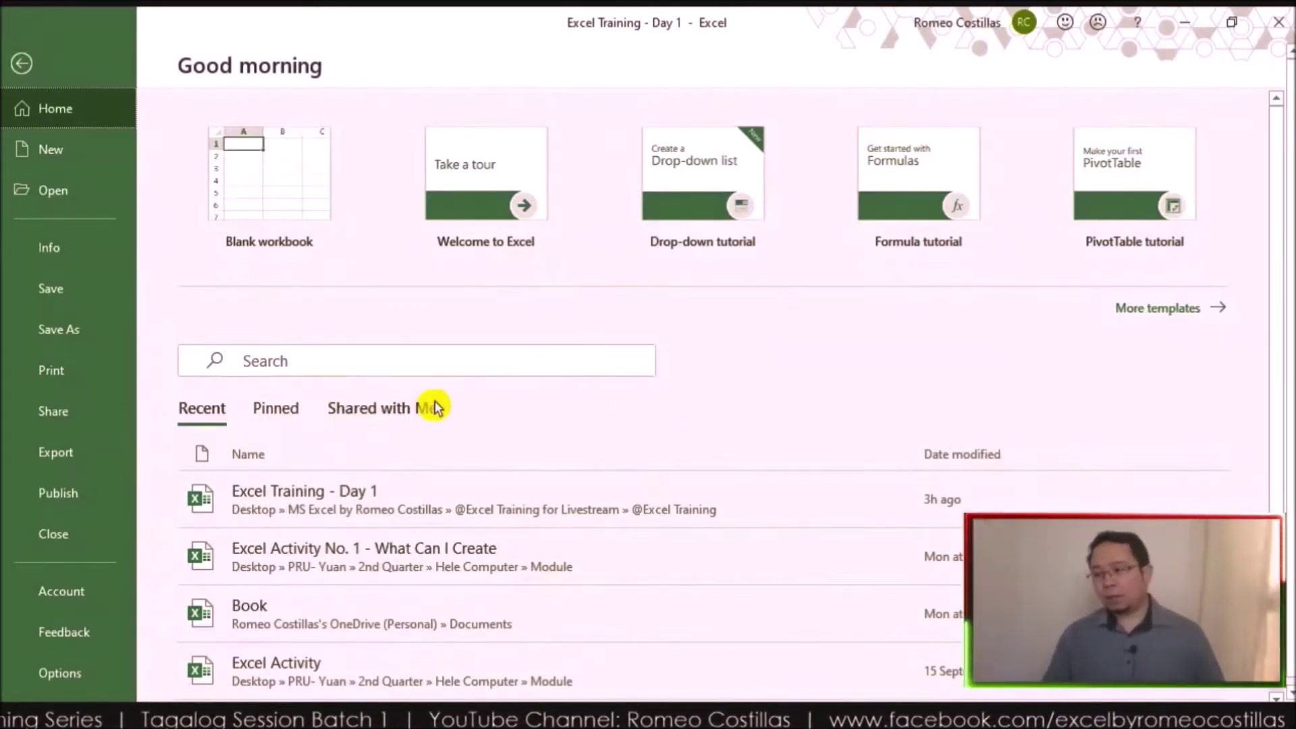
click(278, 410)
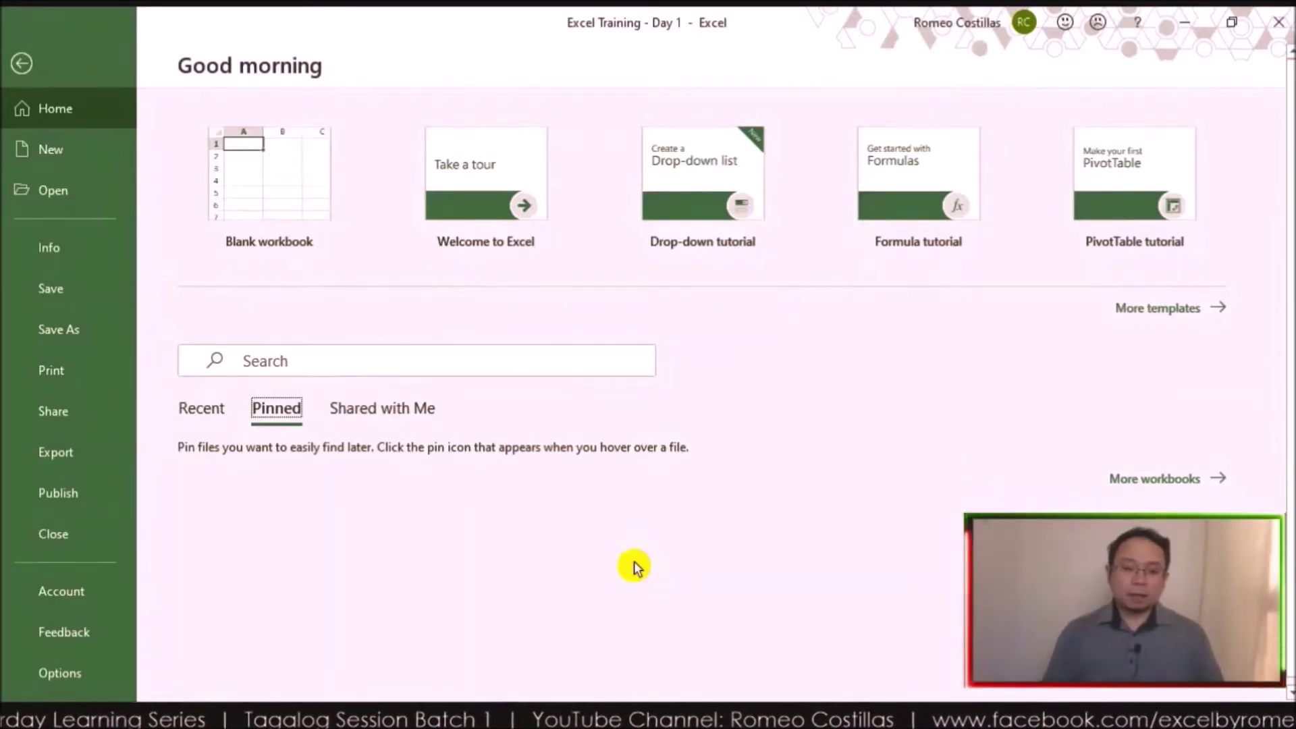
click(226, 415)
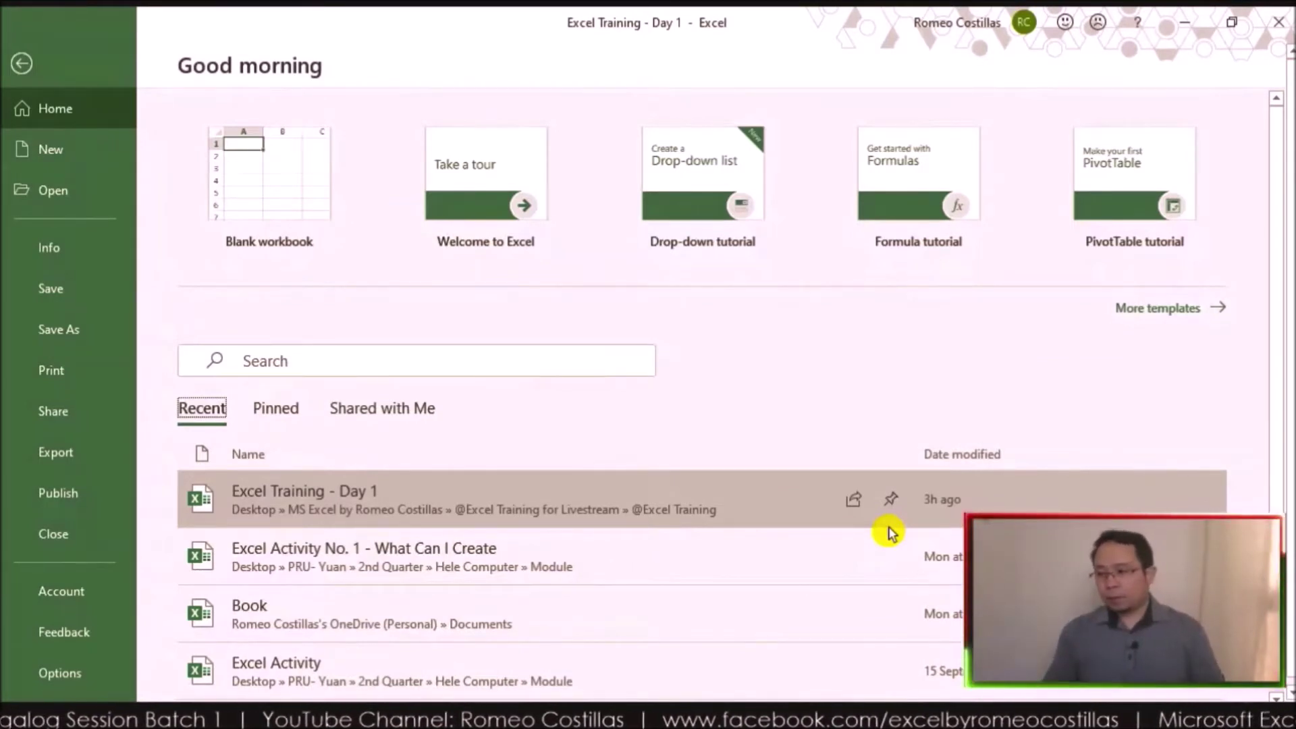
Step: Pin Excel Training - Day 1 from the Recent list, verify it under Pinned, then view Shared with Me
click(269, 407)
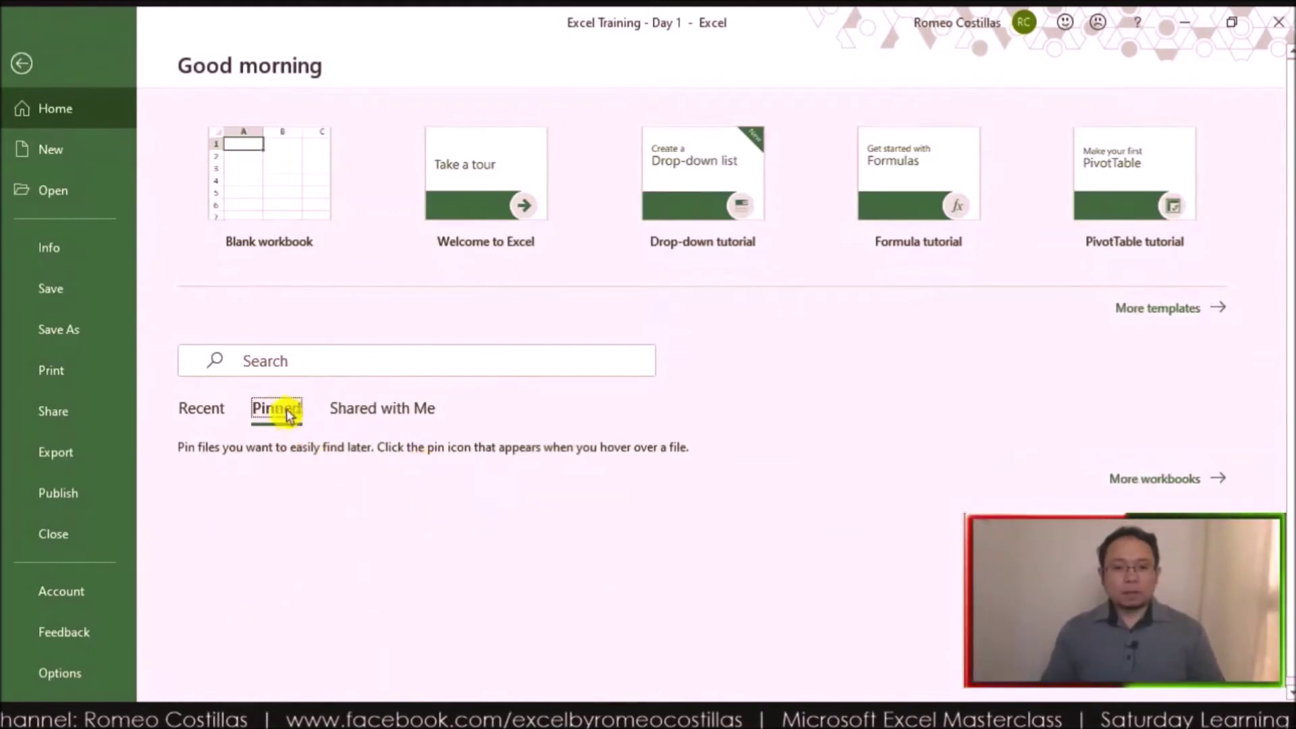
click(203, 408)
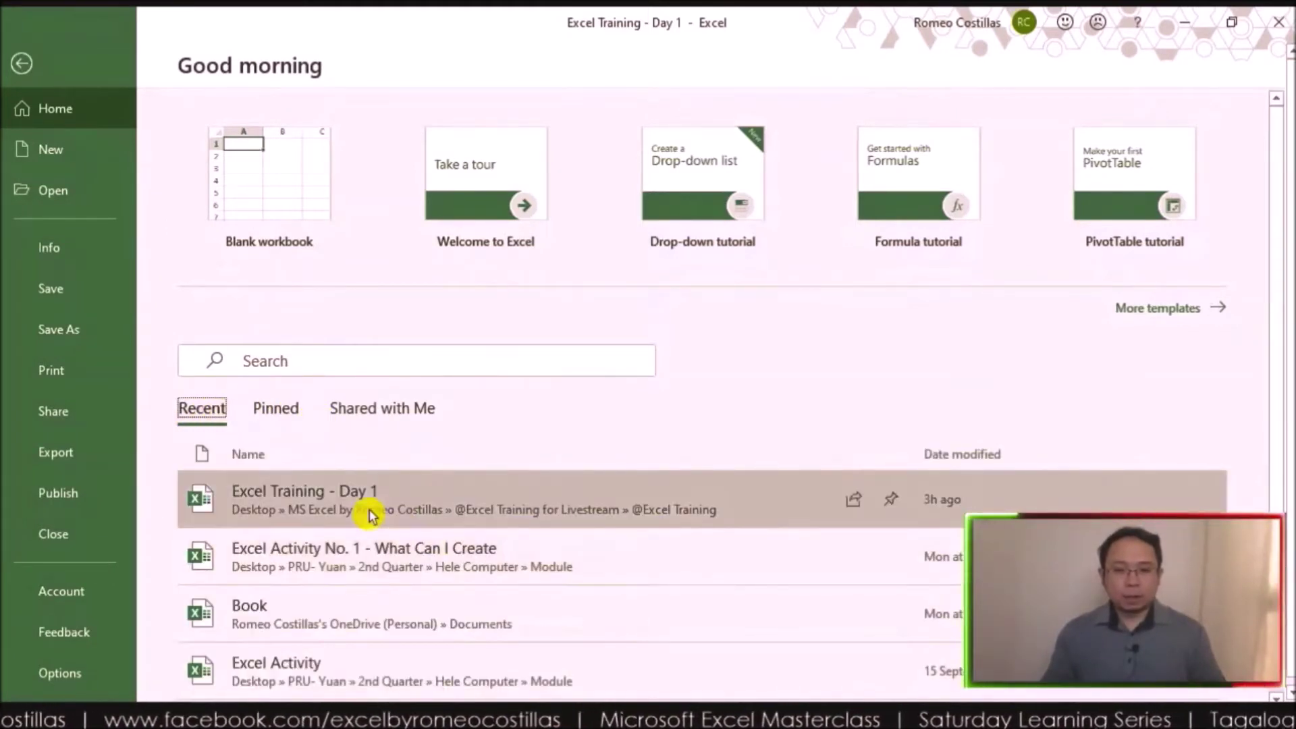
click(891, 501)
scroll(945, 544, down, 2)
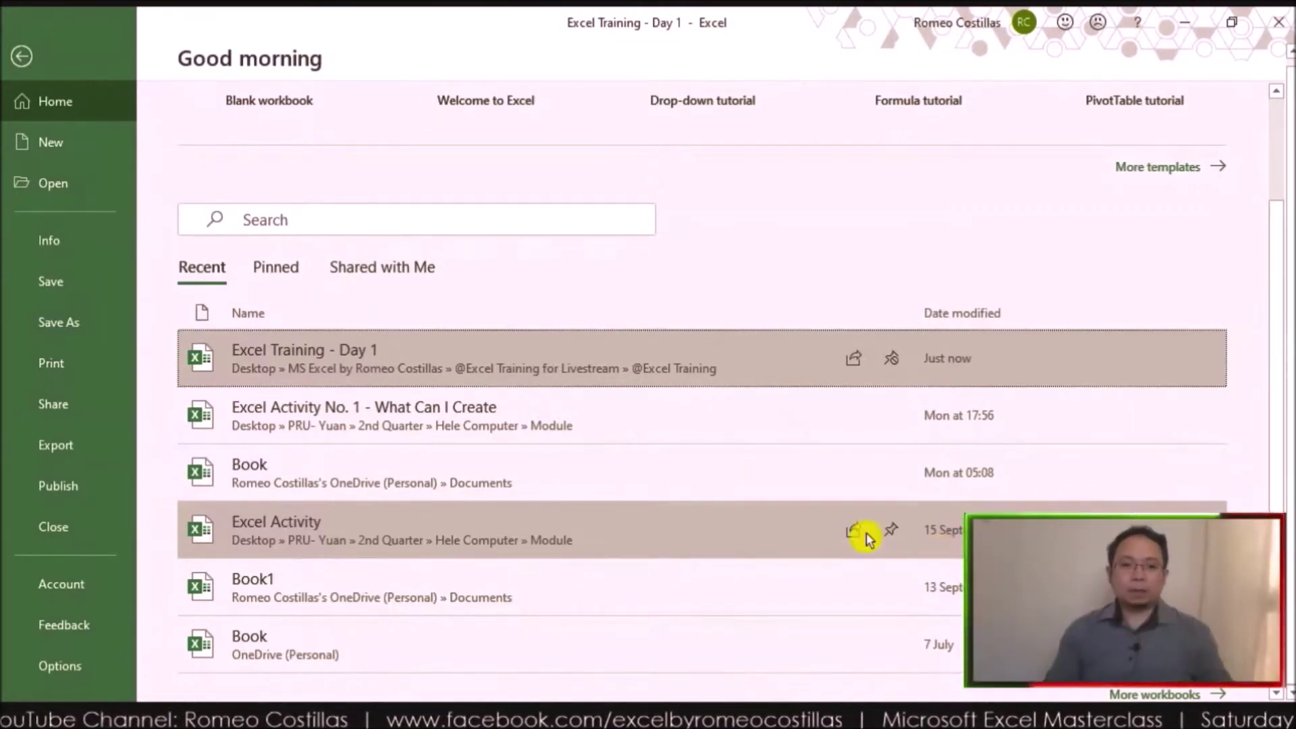
click(273, 274)
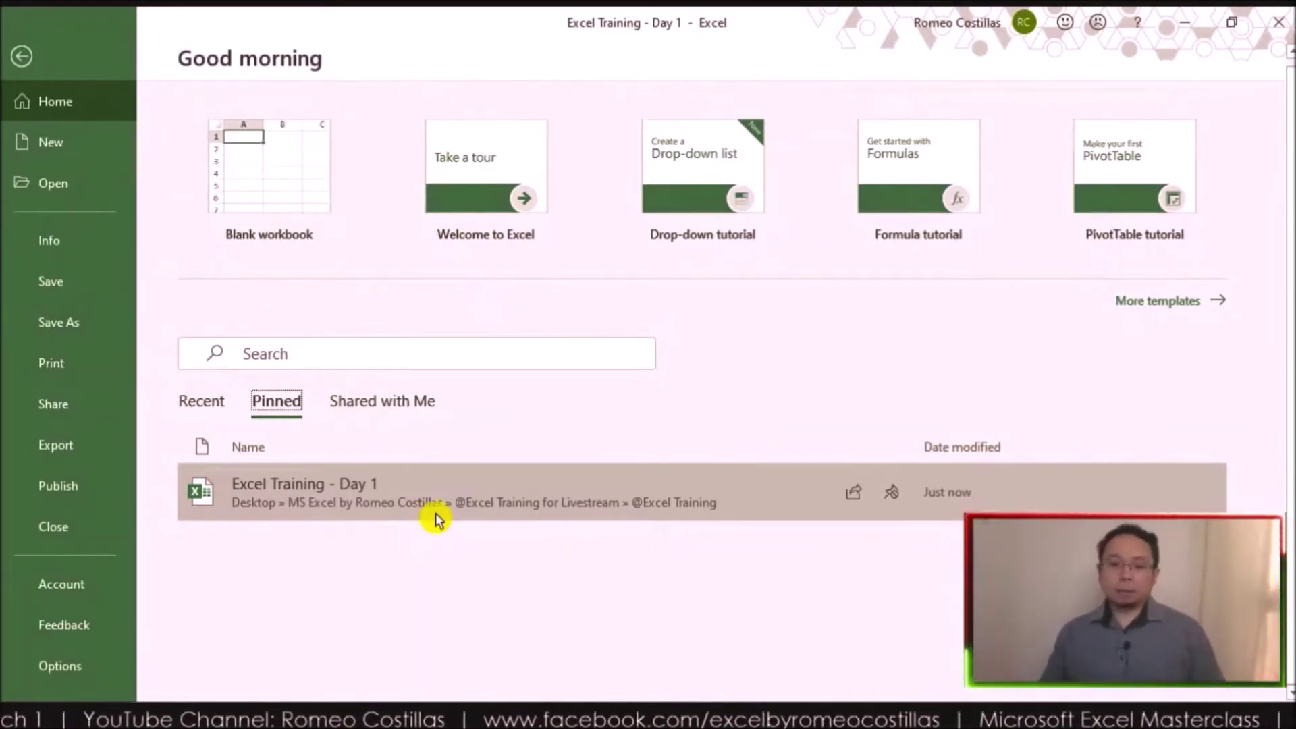
click(362, 402)
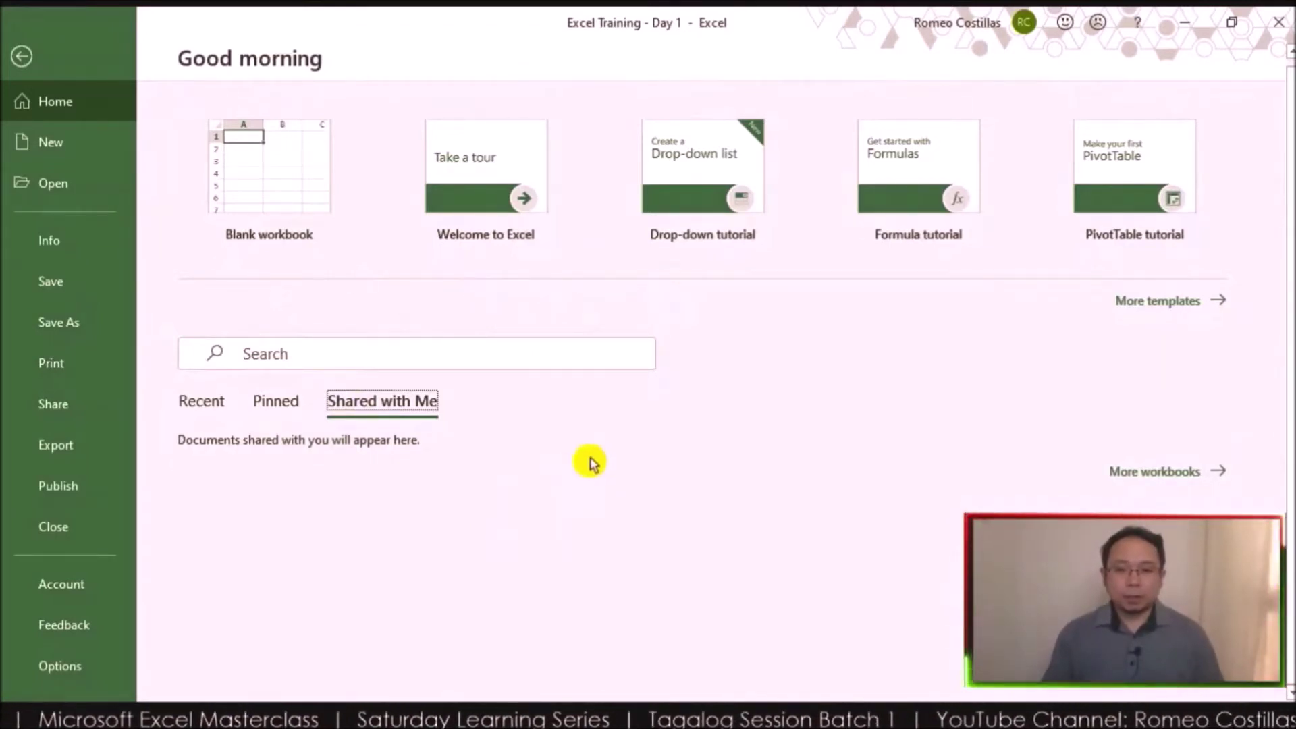
Step: Go back to the Recent list and open the Info page for Excel Training - Day 1
click(203, 405)
scroll(609, 577, down, 2)
scroll(609, 576, up, 2)
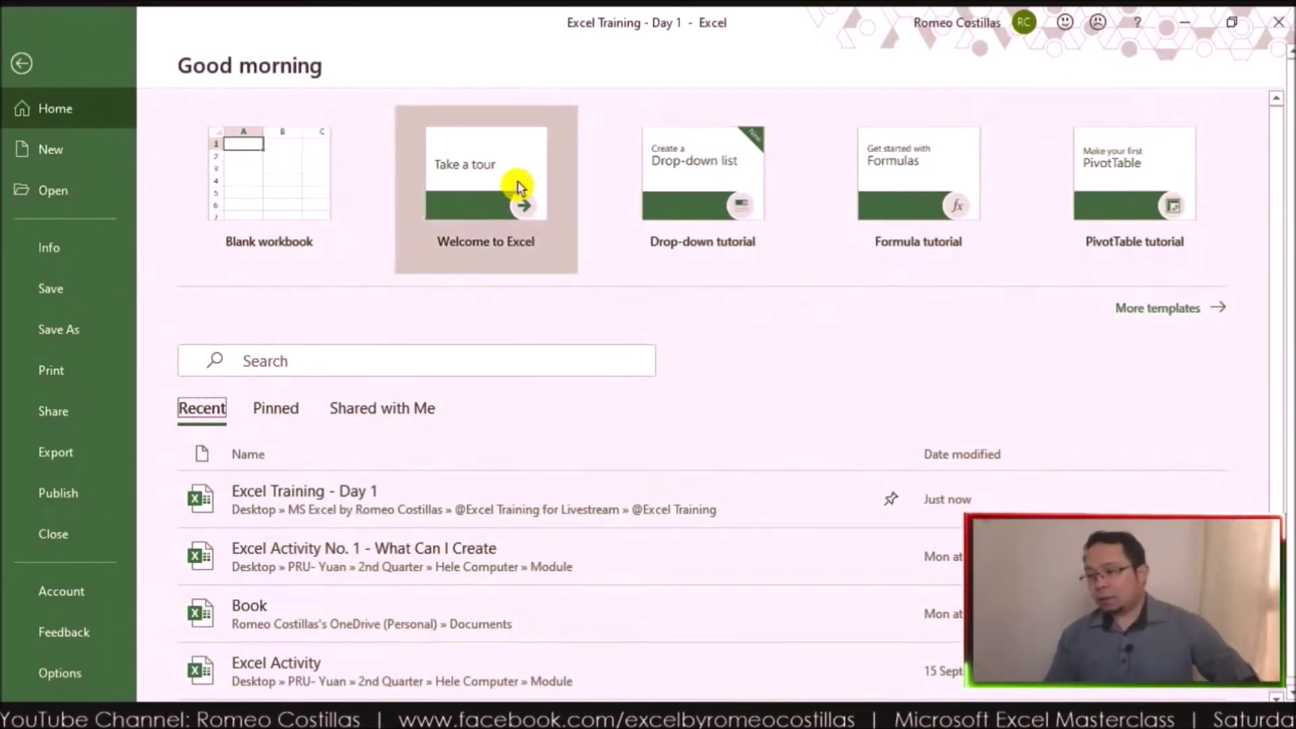
click(98, 245)
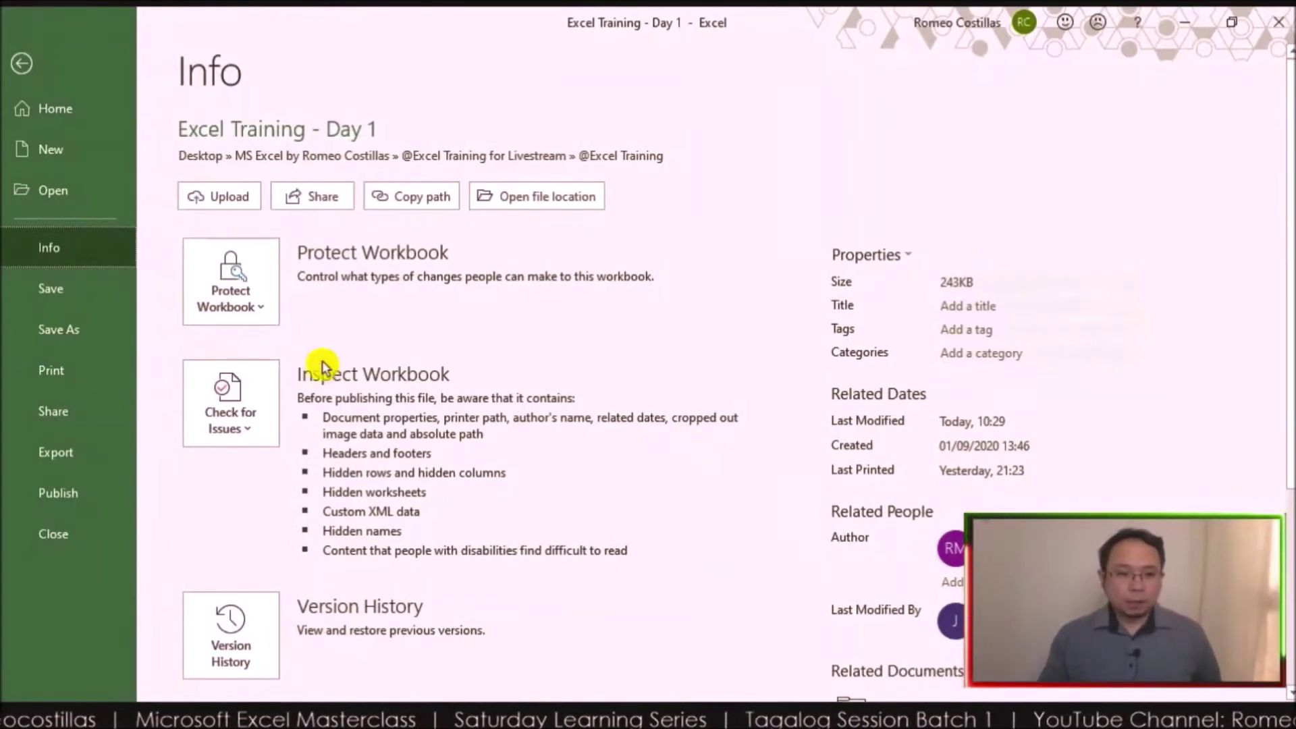
Step: Expand Protect Workbook to list Always Open Read-Only, Encrypt with Password and other choices
click(257, 303)
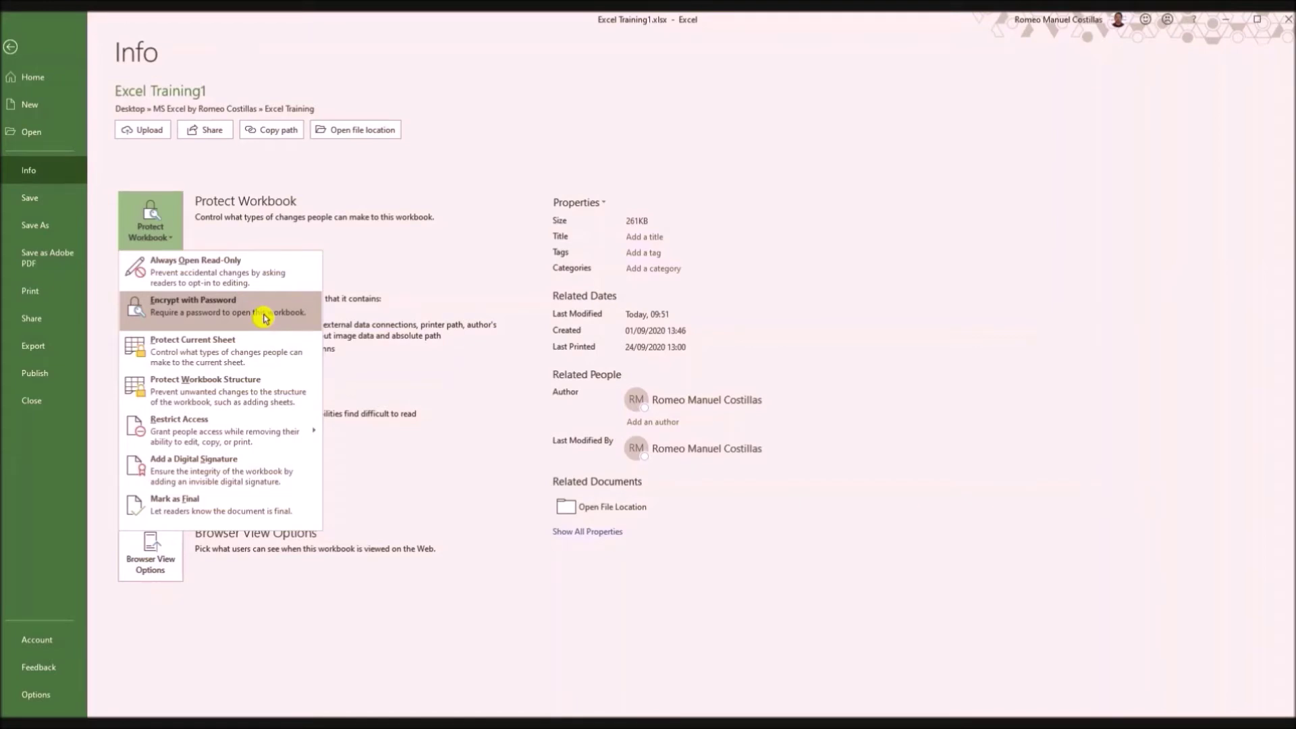
Step: Choose Encrypt with Password and type a trial password into the prompt
click(263, 319)
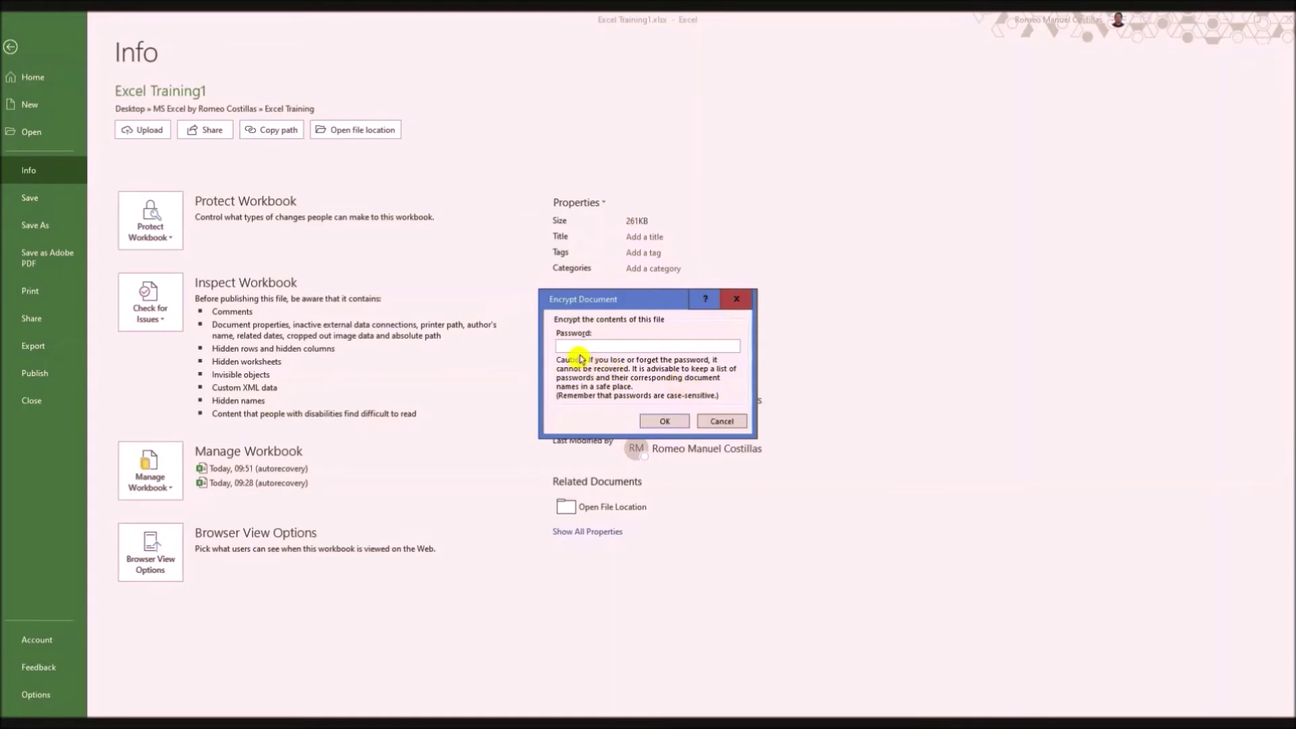
text(123)
Step: Delete the typed password and confirm the empty prompt, leaving the workbook unencrypted
drag(586, 343, 655, 336)
key(BackSpace)
click(665, 421)
click(150, 226)
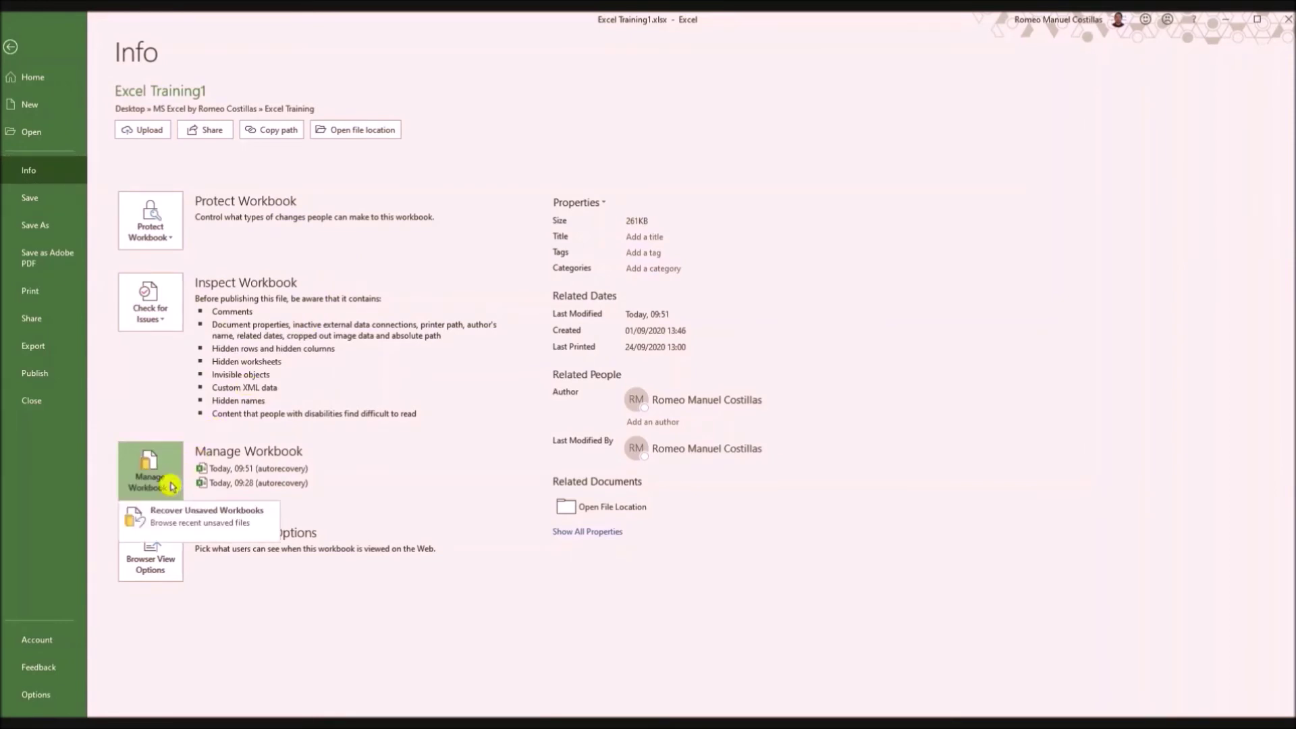
click(340, 613)
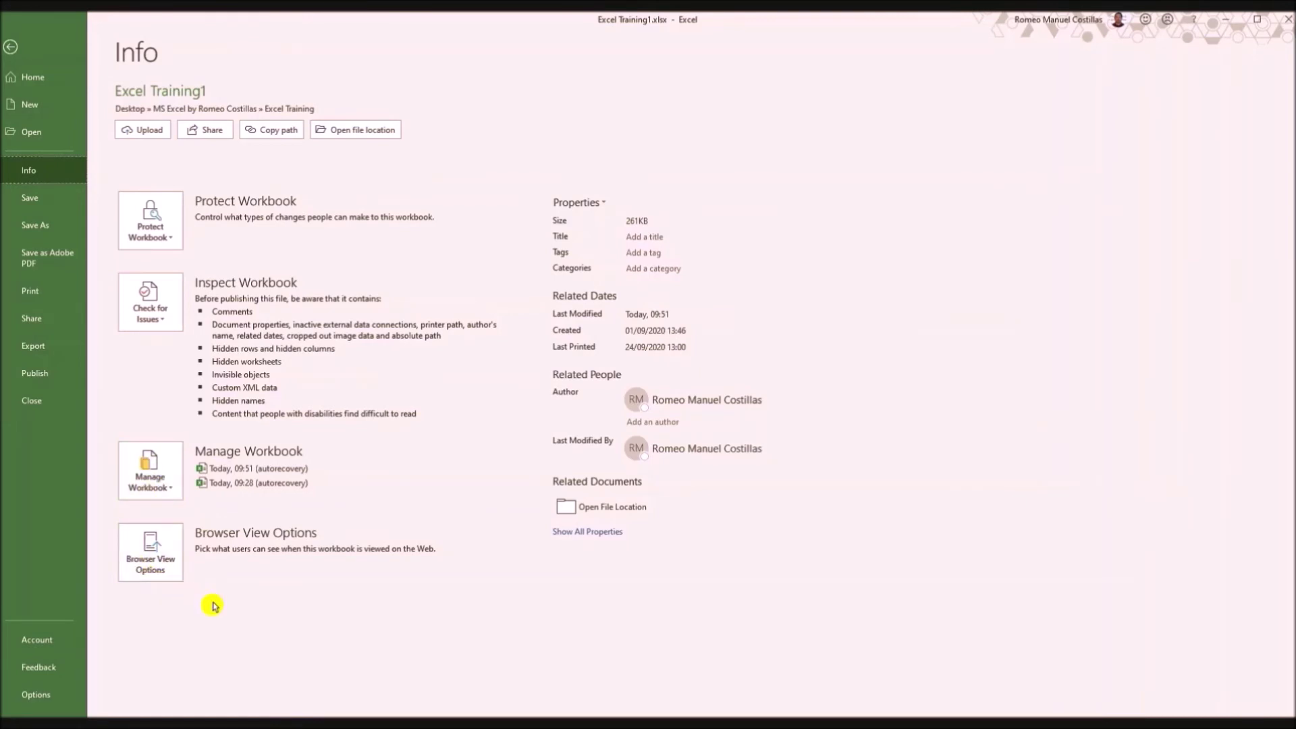
Step: Inspect Browser View Options' Show list and Parameters tab, then cancel, keeping Entire Workbook
click(163, 571)
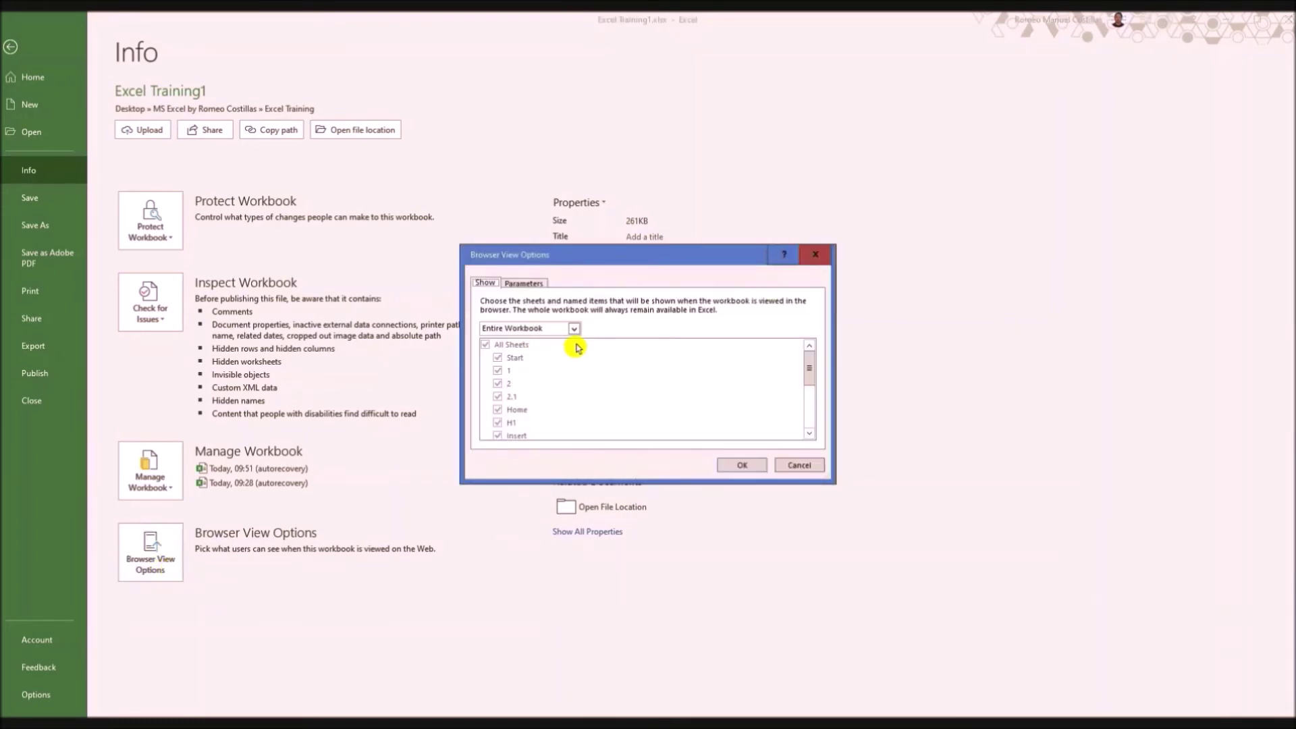
click(573, 328)
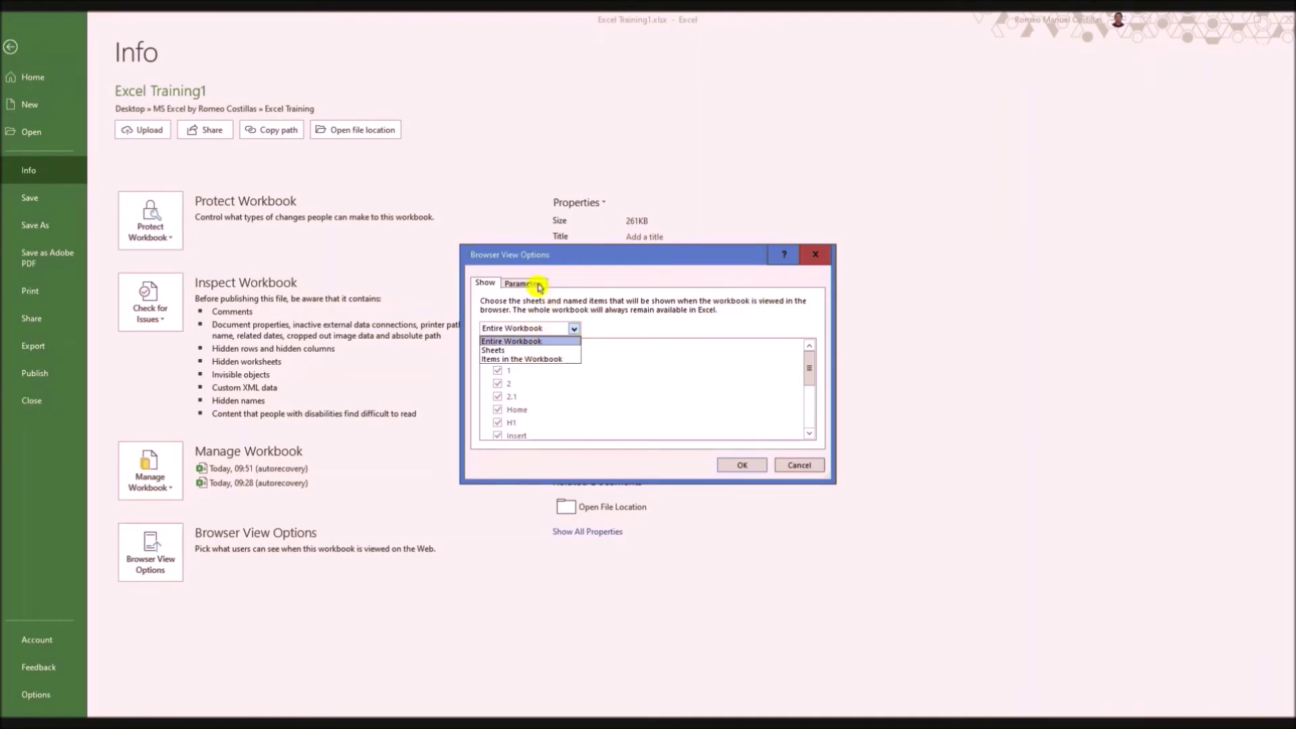
click(805, 370)
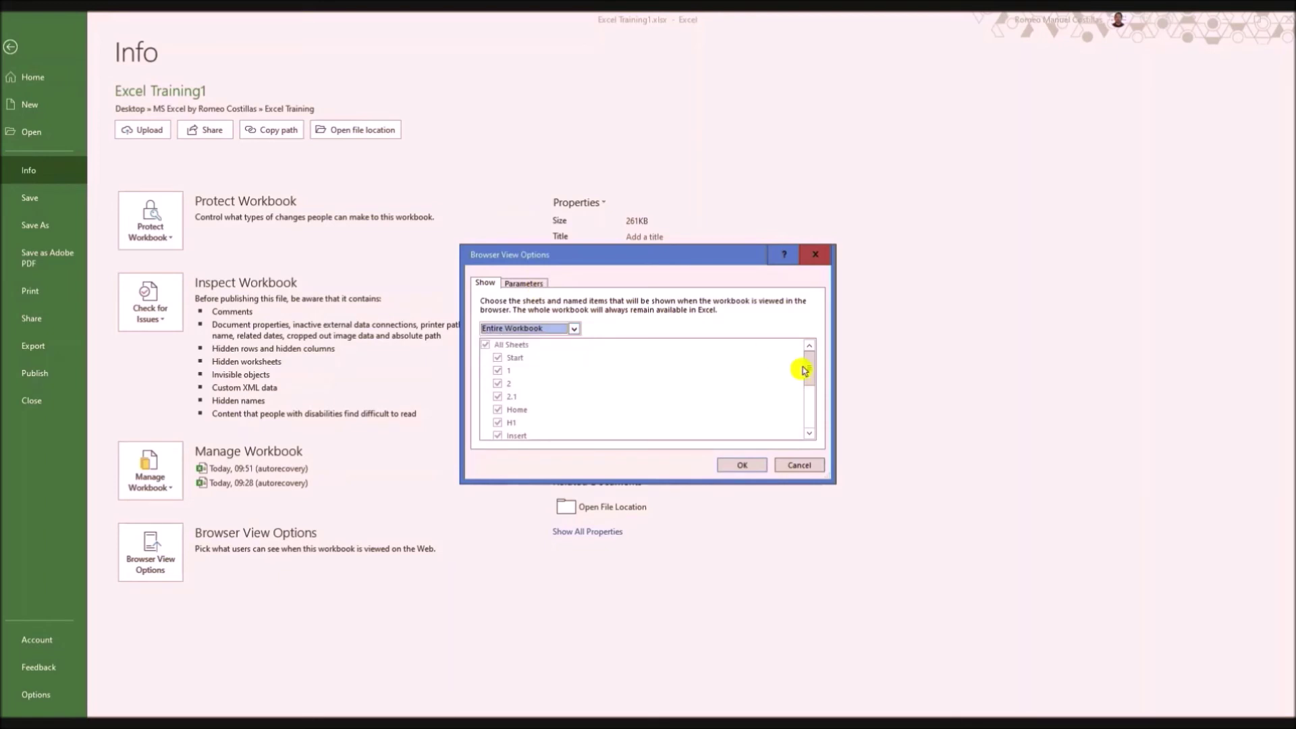
mouse_move(805, 370)
mouse_down()
mouse_move(811, 422)
mouse_move(808, 361)
mouse_up()
click(524, 283)
click(486, 283)
click(798, 465)
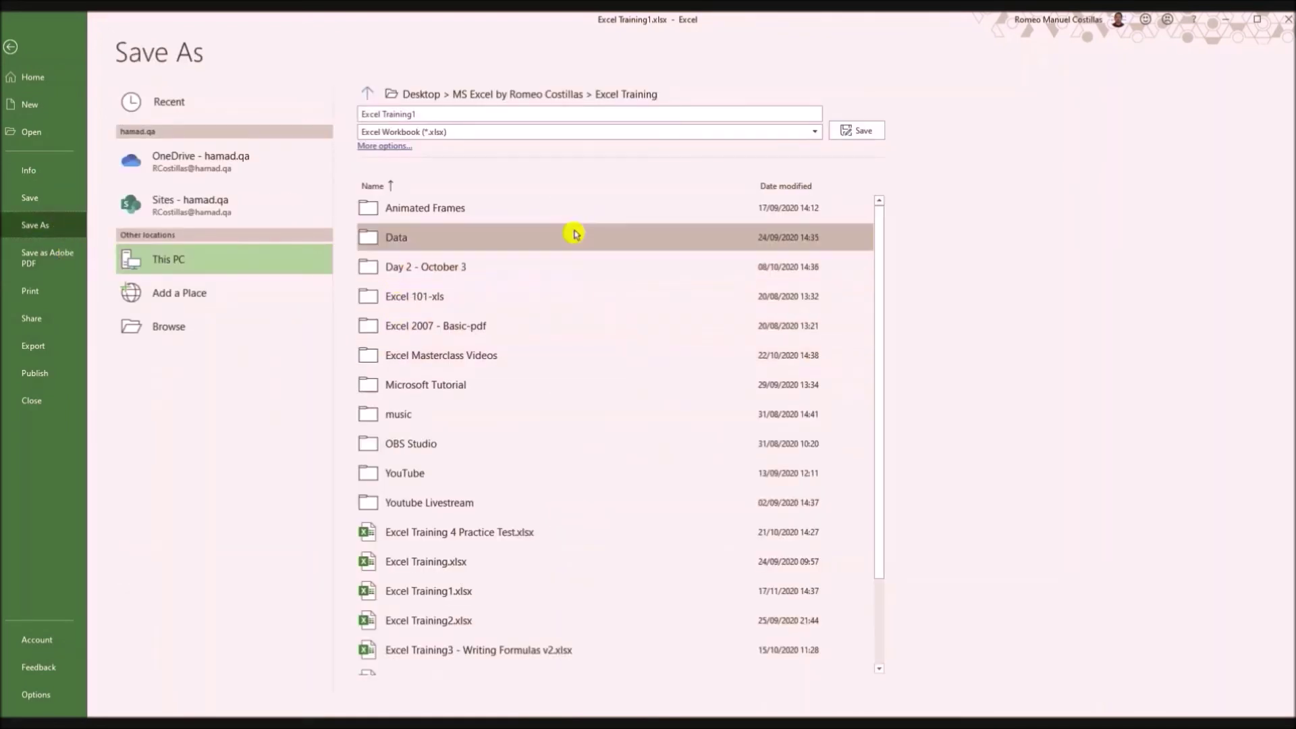
Step: Browse the Save as type format list, then switch to the Print preview of page 1 of 64
scroll(571, 233, down, 1)
scroll(575, 237, up, 1)
click(468, 133)
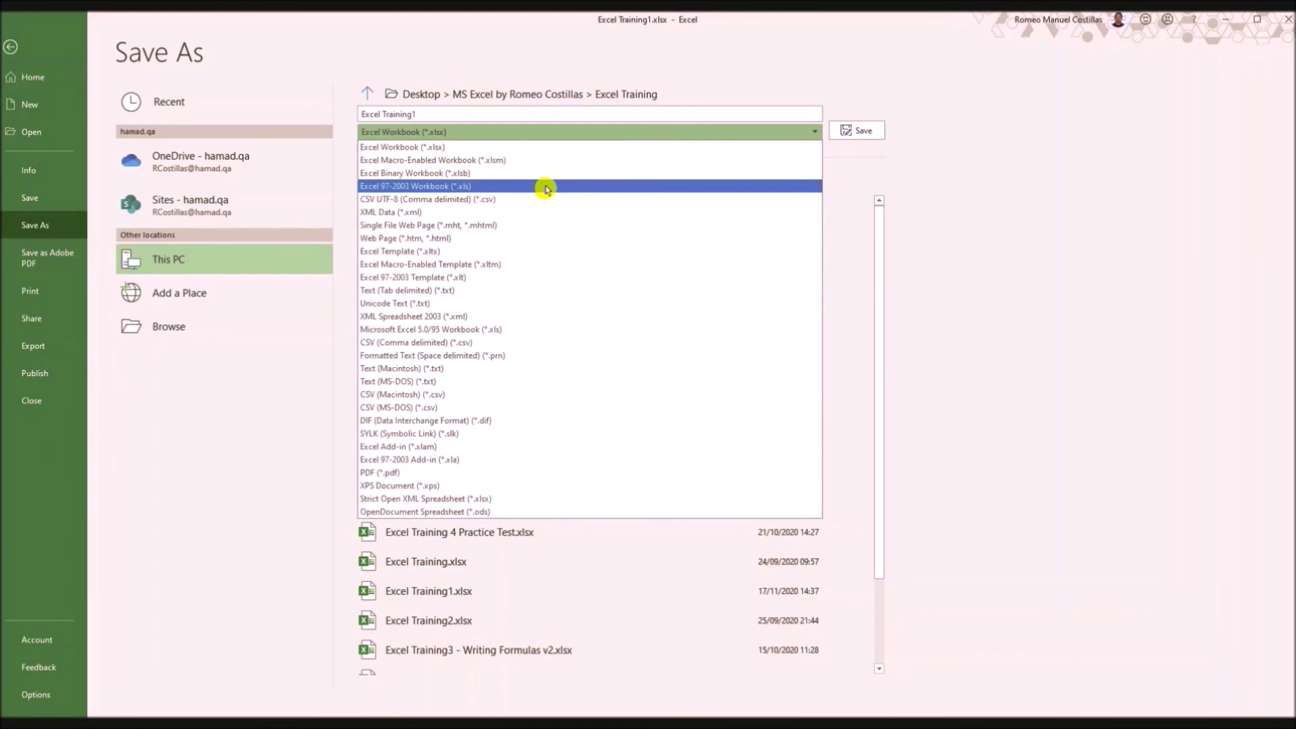
click(44, 293)
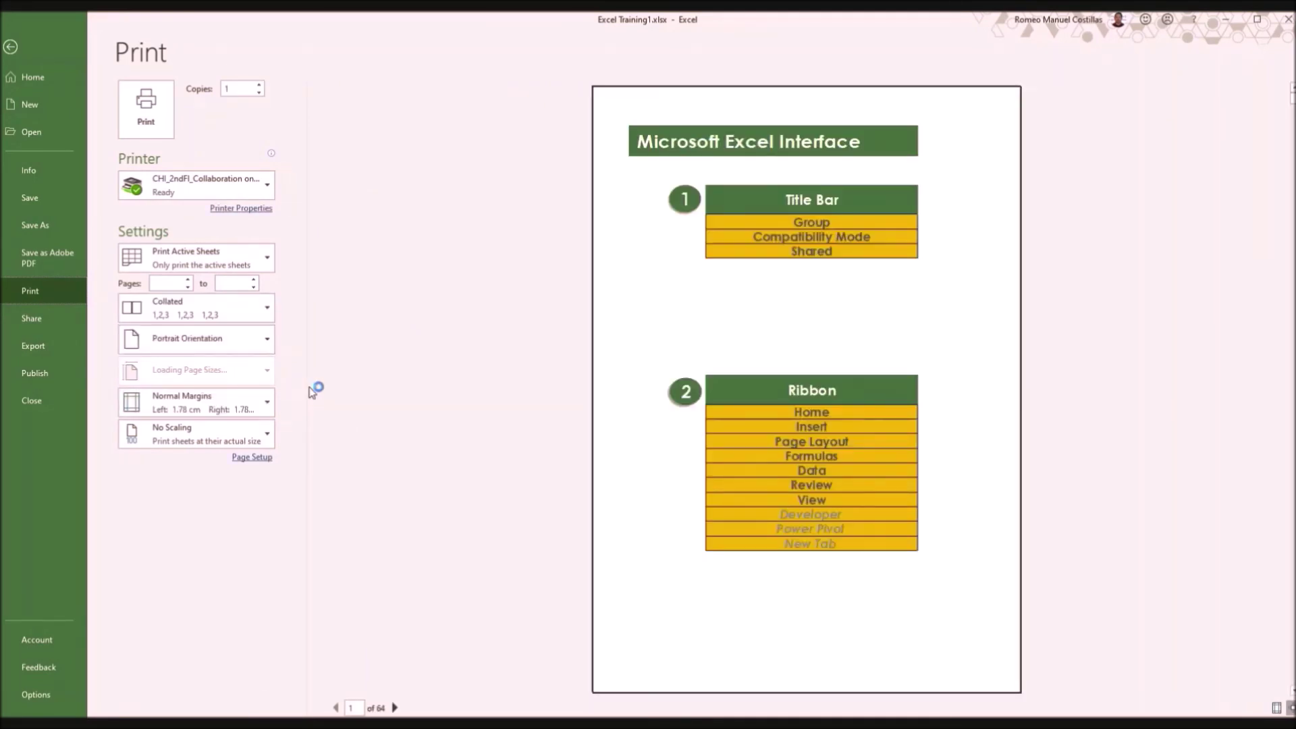
Step: Move from the print preview to the Share page for Excel Training1
click(438, 341)
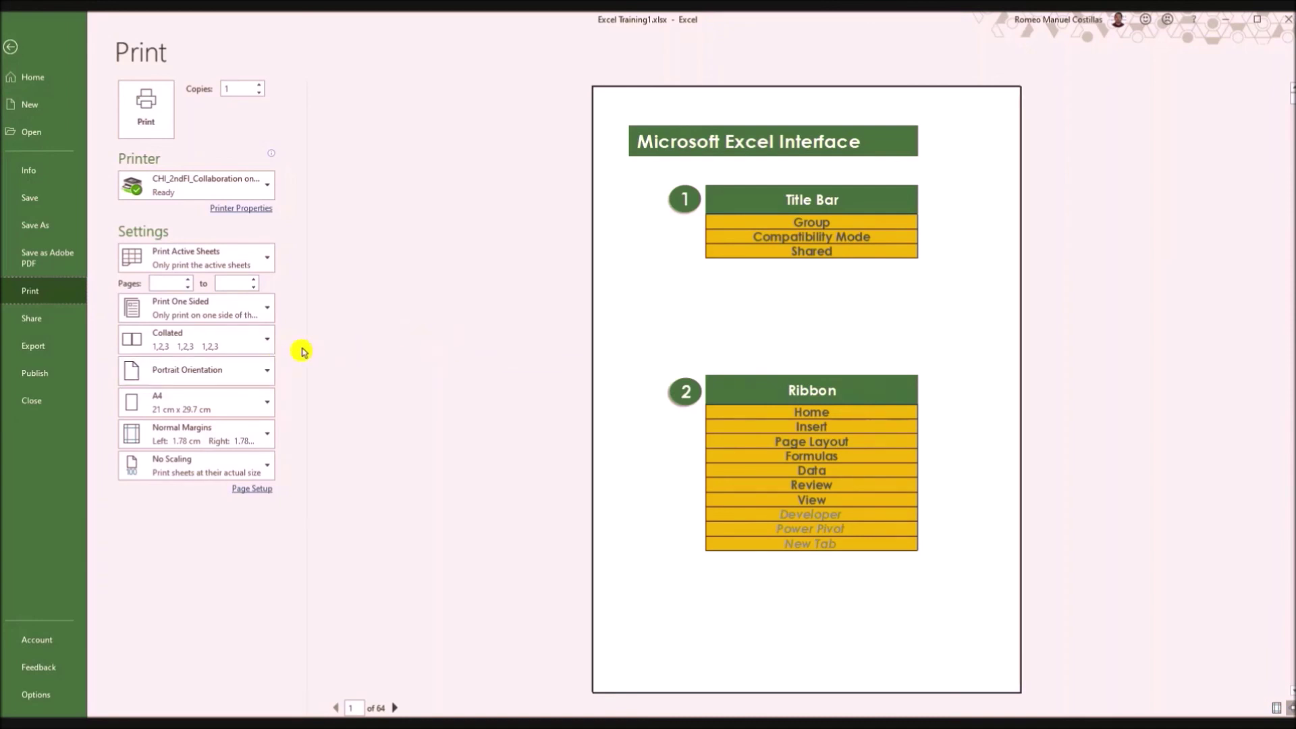
click(42, 320)
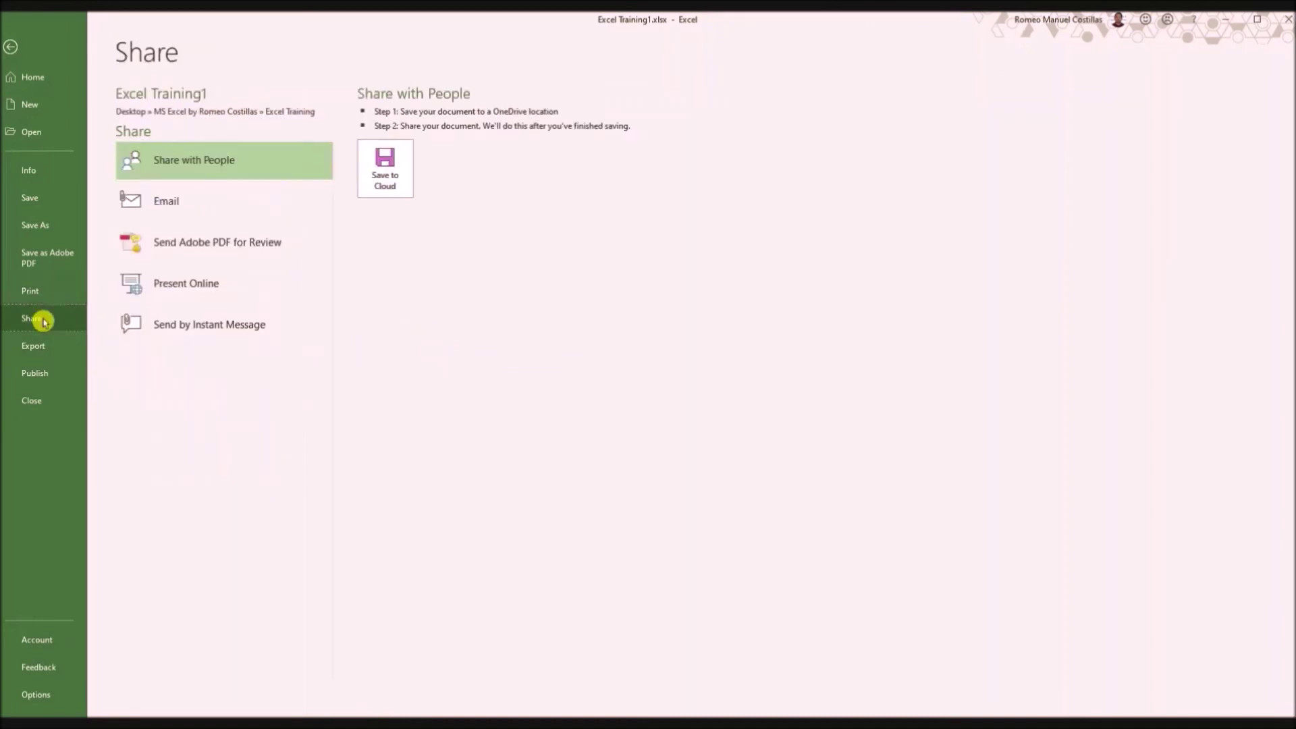